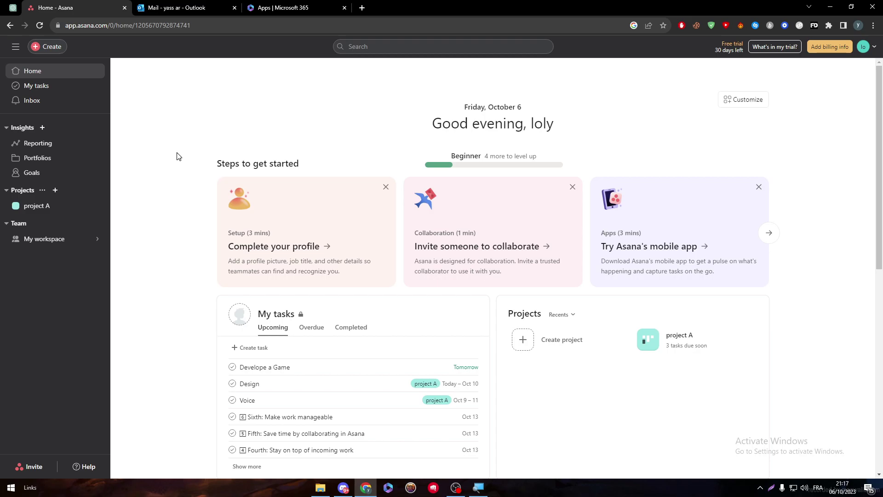
- Open Asana's Settings Apps section showing Slack and Zapier as authorized apps
left_click(863, 47)
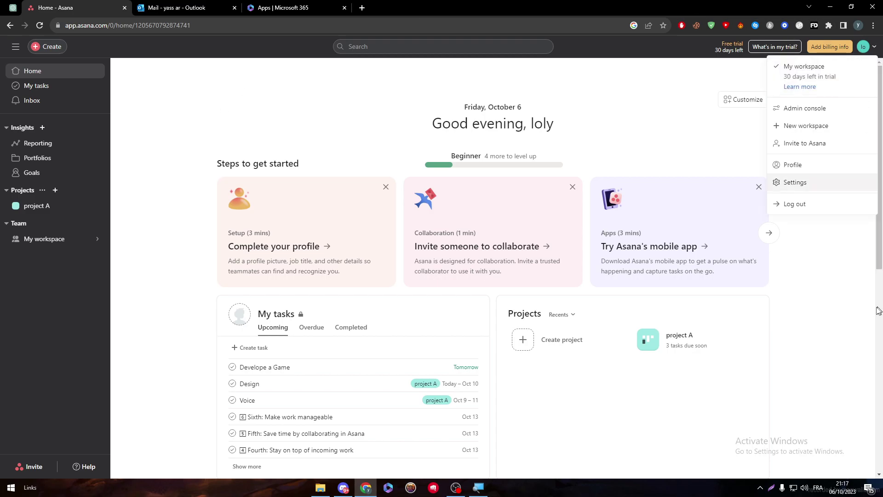
left_click(777, 181)
left_click(505, 105)
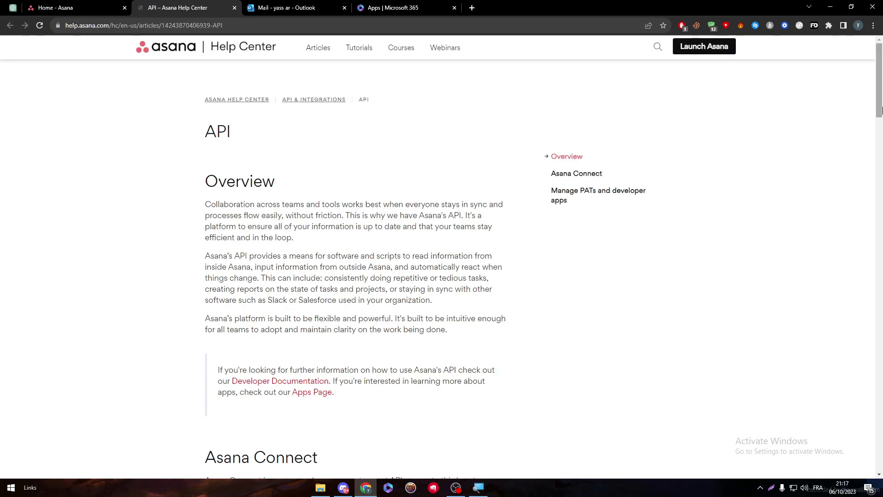
scroll(862, 193, "down", 10)
scroll(862, 193, "down", 2)
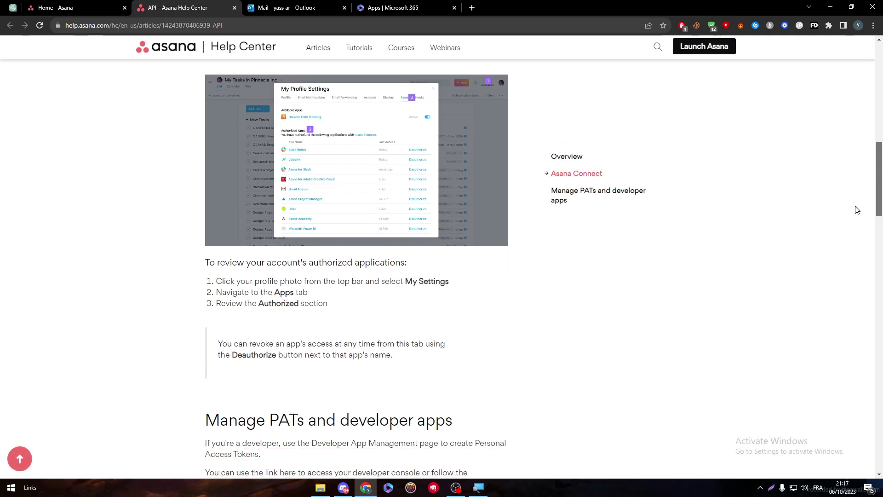
scroll(851, 230, "down", 17)
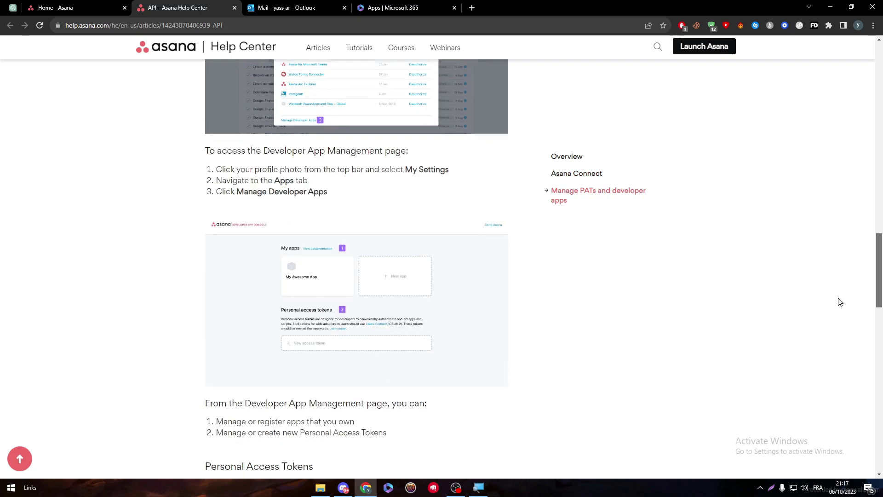
scroll(828, 385, "down", 5)
scroll(829, 426, "up", 20)
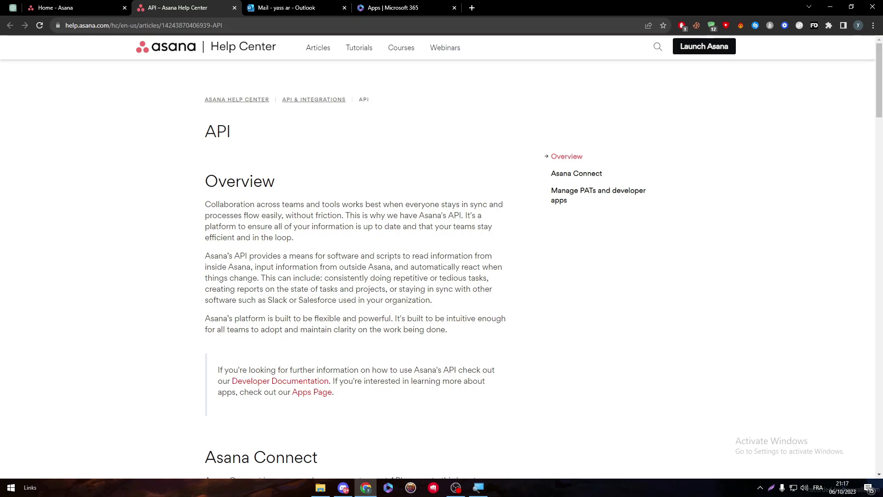
- Return from the My apps developer tab to Asana's authorized apps settings
left_click(83, 8)
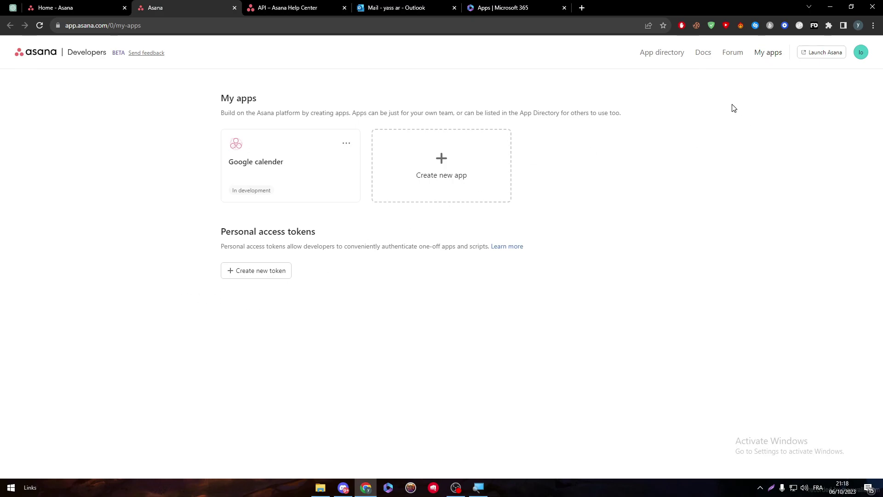
left_click(68, 6)
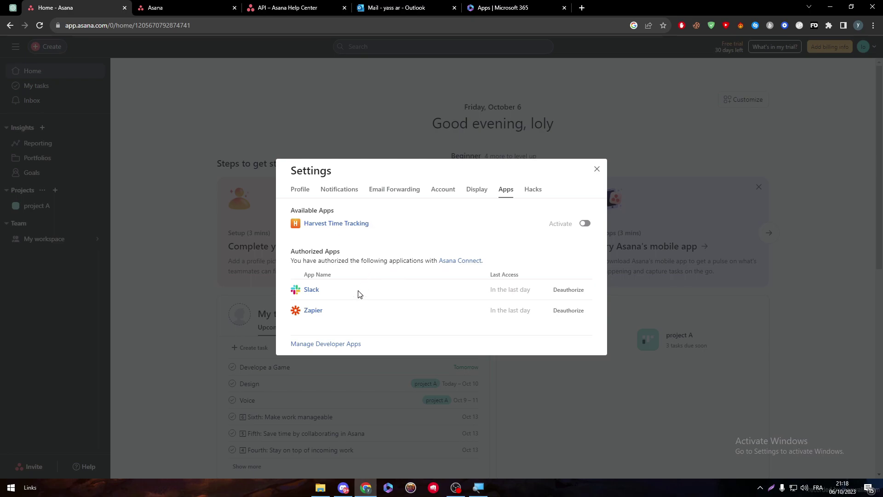
- Go from the Outlook tab to the Microsoft 365 Apps page listing Word, Excel and Outlook
left_click(395, 13)
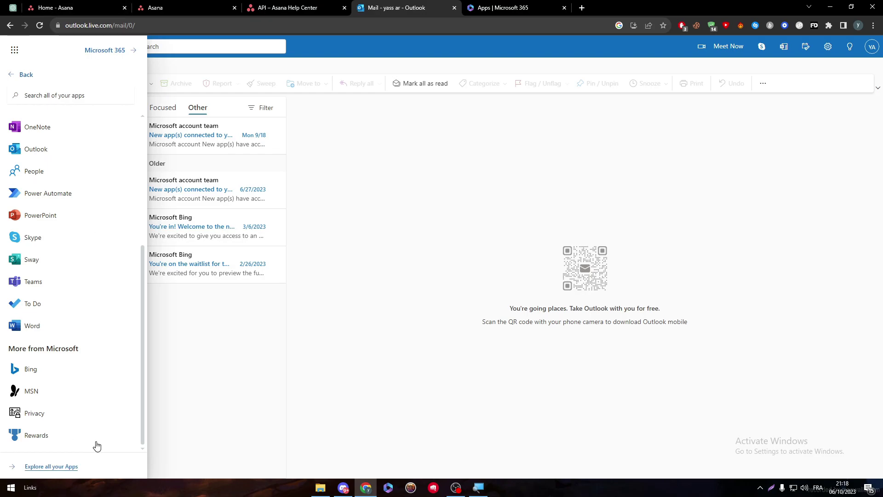
left_click(477, 7)
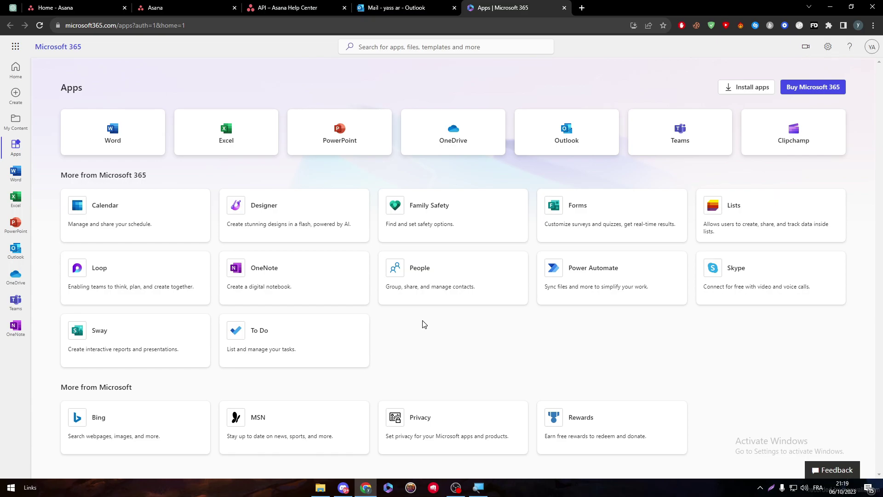
- Search for ZAPIER in a new tab and open the Zapier website
left_click(581, 7)
type("ZAPIER")
key("Return")
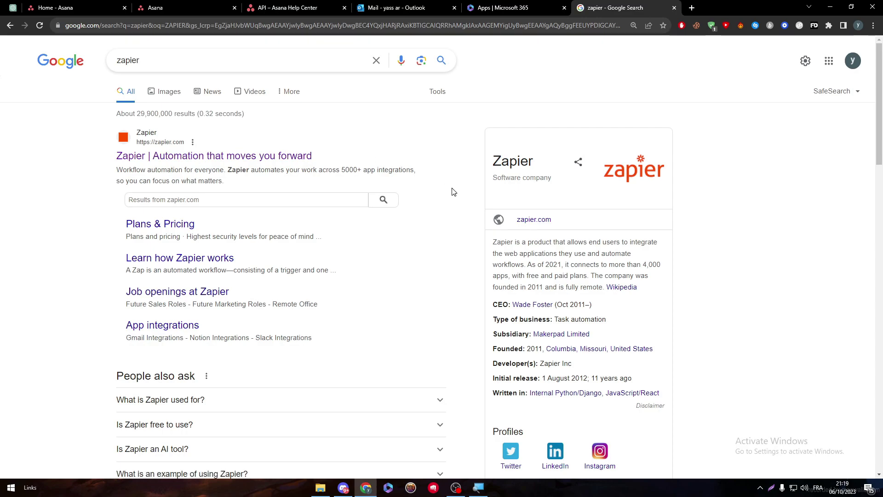
left_click(170, 156)
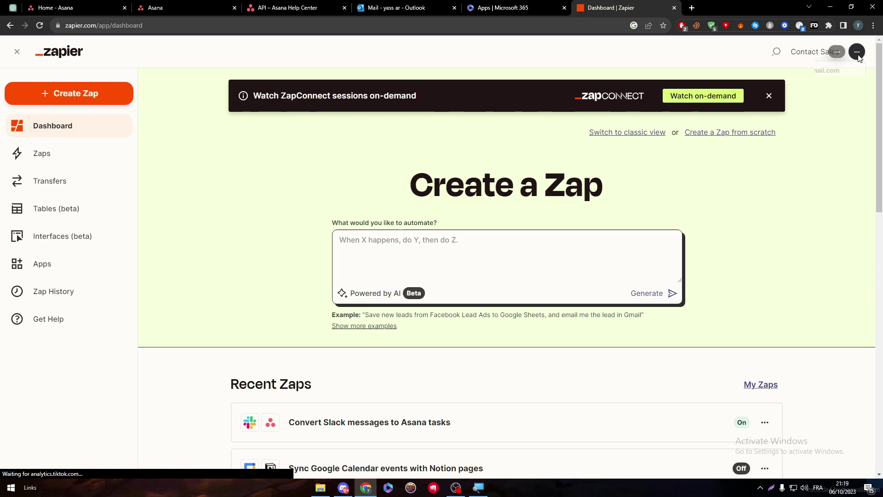
- Log out of Zapier and sign back in with the first Google account
left_click(855, 51)
left_click(769, 118)
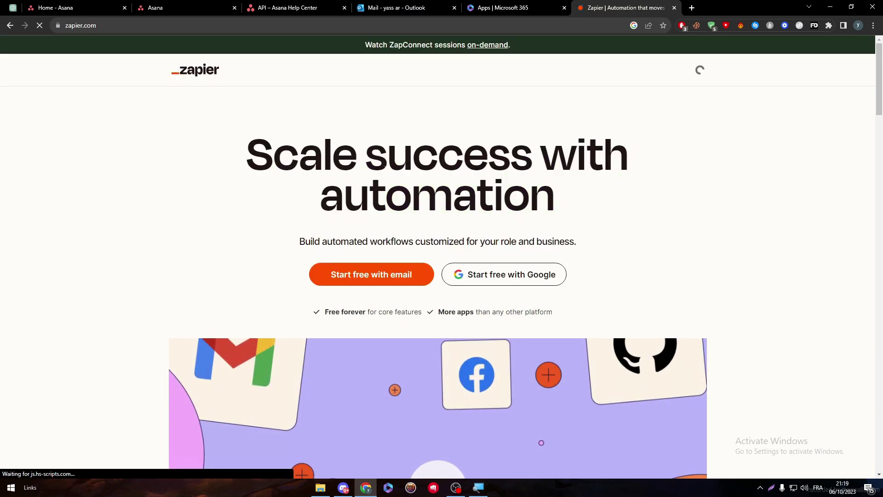
left_click_drag(246, 158, 607, 216)
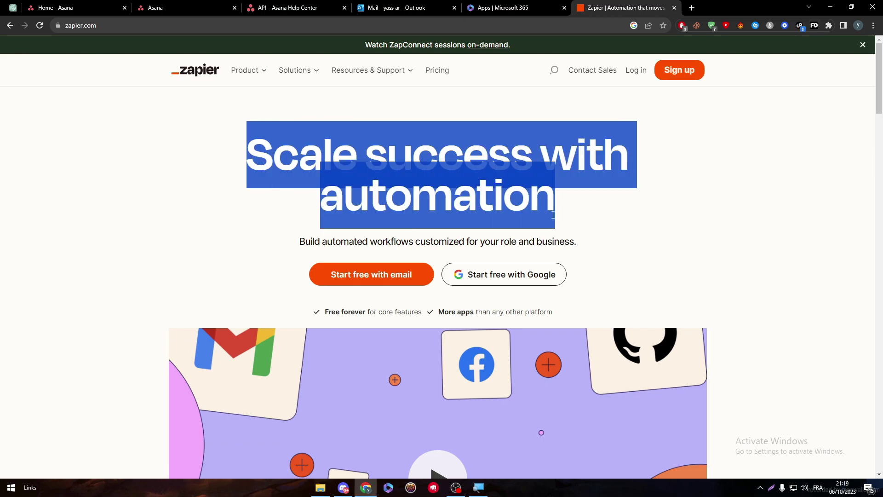
left_click(598, 222)
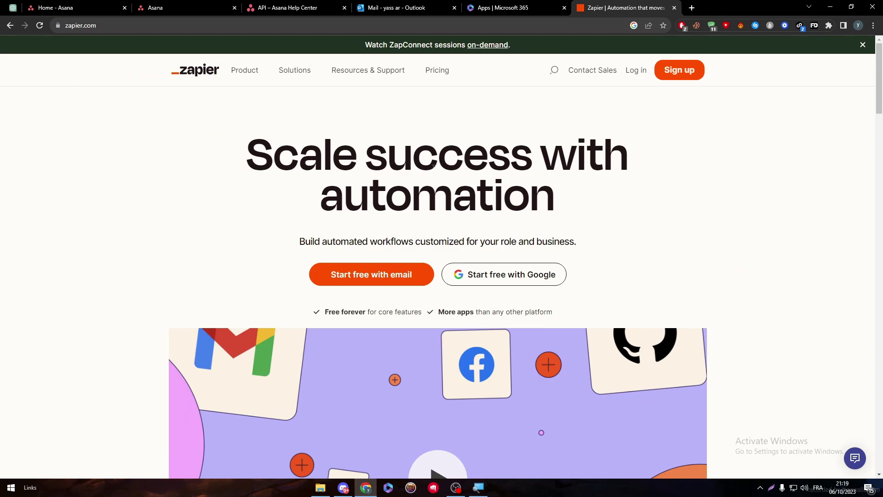
left_click(505, 276)
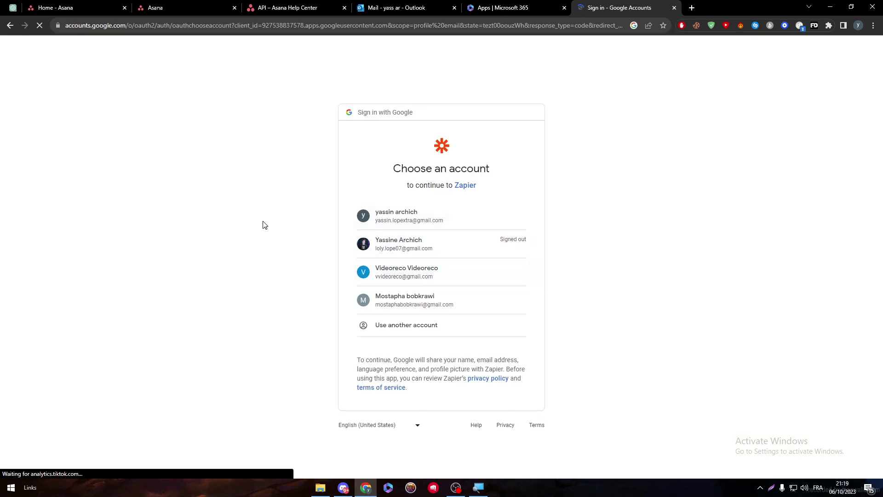
left_click(437, 220)
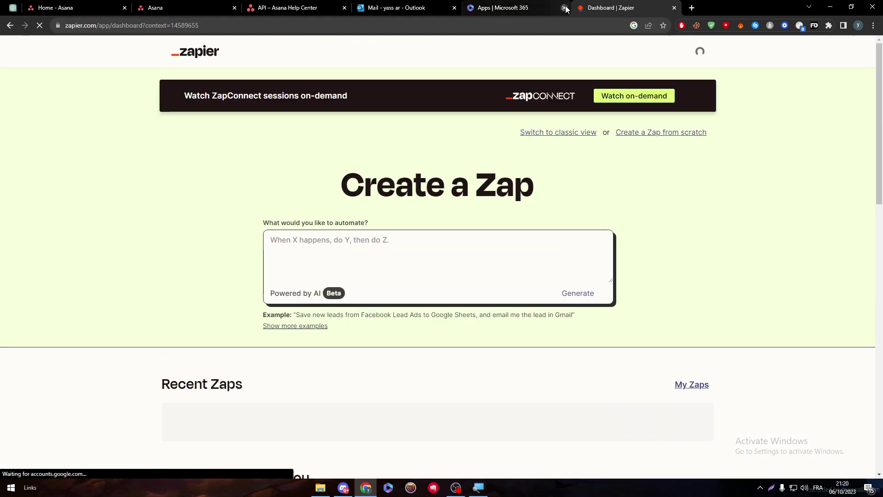
- Close the API help, Outlook and Asana developer tabs, then show Zapier's connected Apps list
left_click(331, 8)
left_click(344, 8)
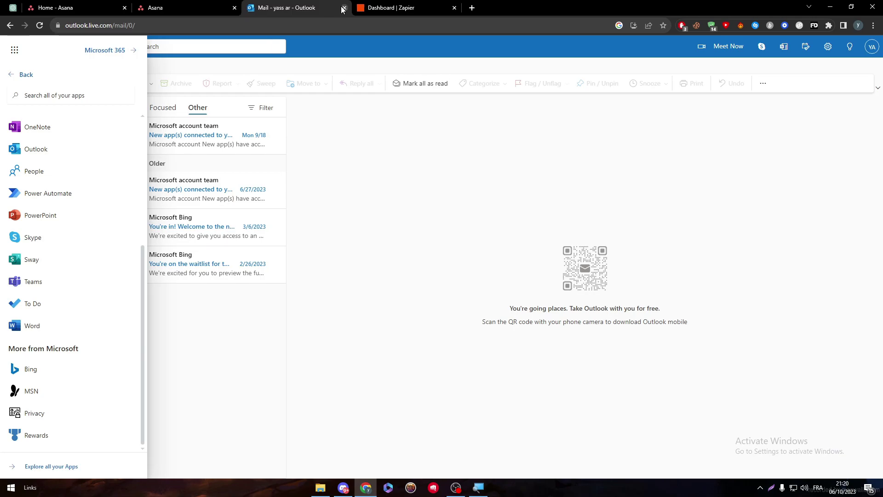
left_click(344, 8)
left_click(231, 9)
left_click(234, 8)
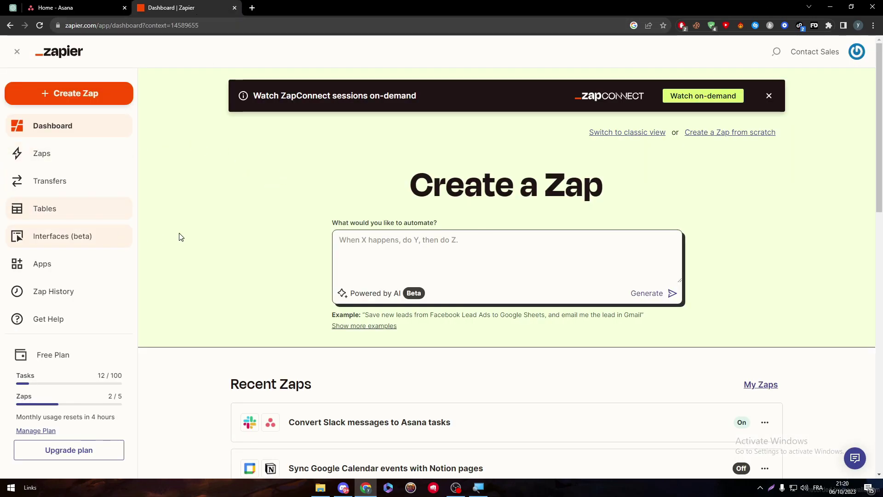
left_click(40, 266)
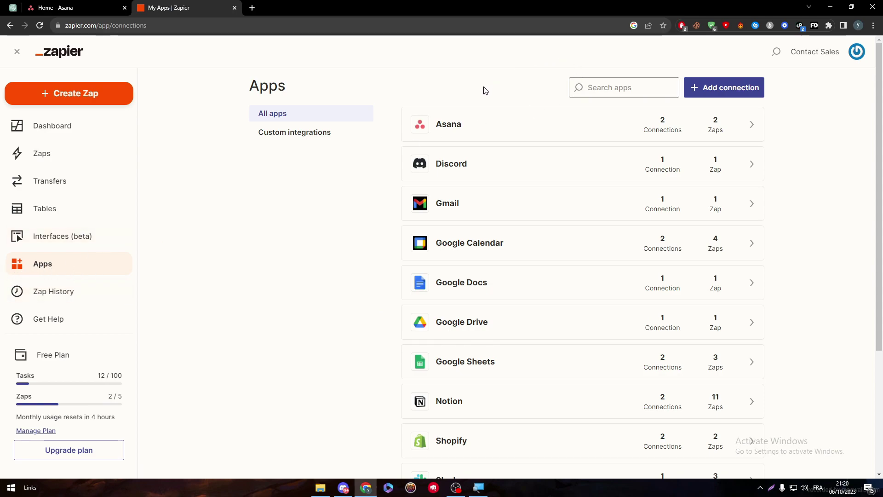
- Search the apps for ASANA and connect a new Asana account
left_click(598, 87)
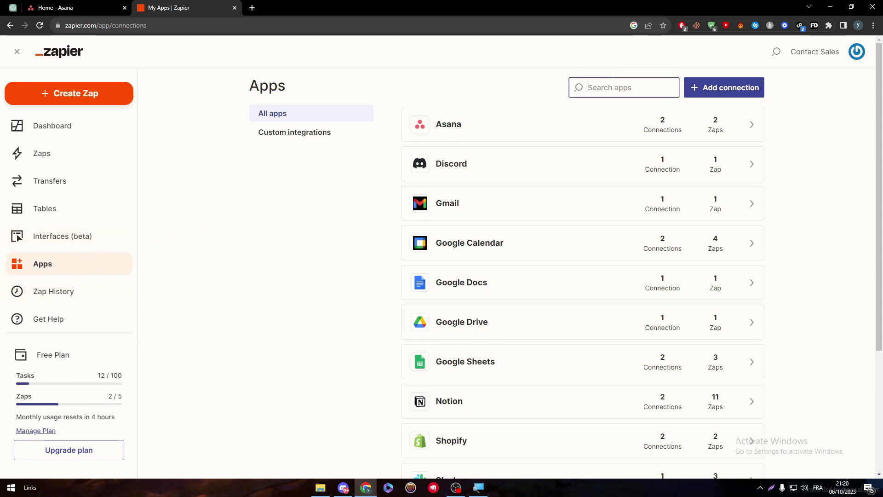
type("AS")
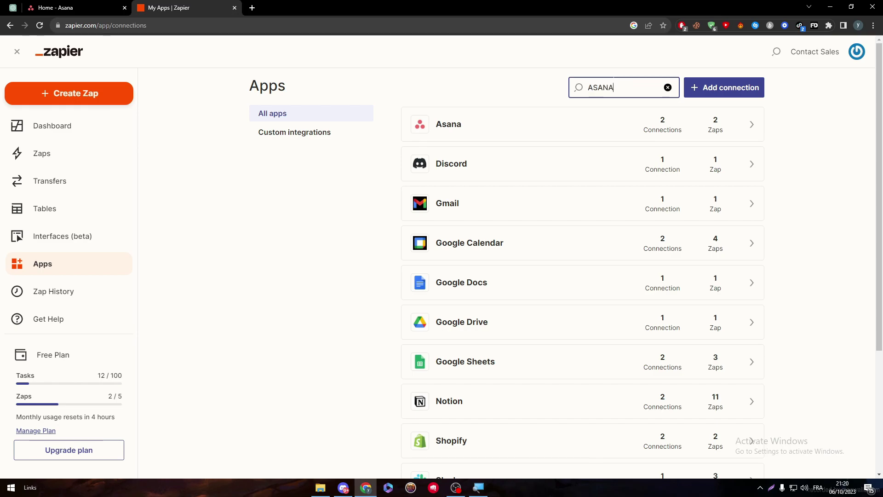
type("ANA")
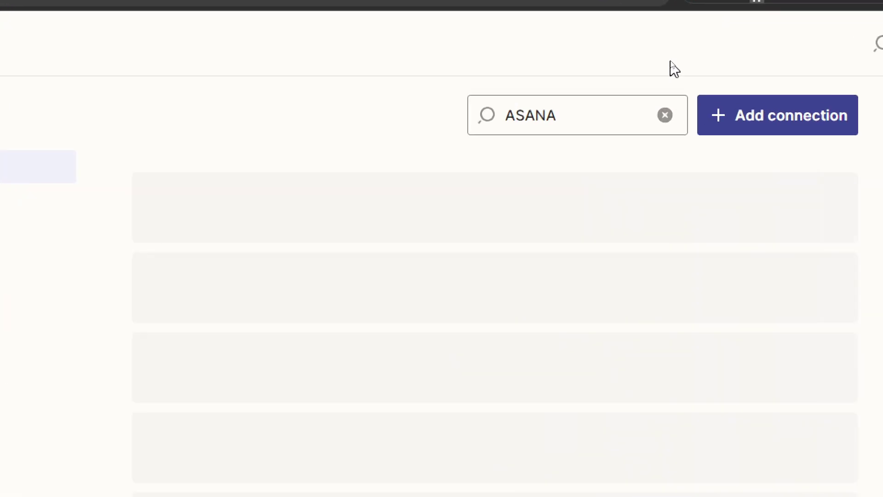
left_click(784, 312)
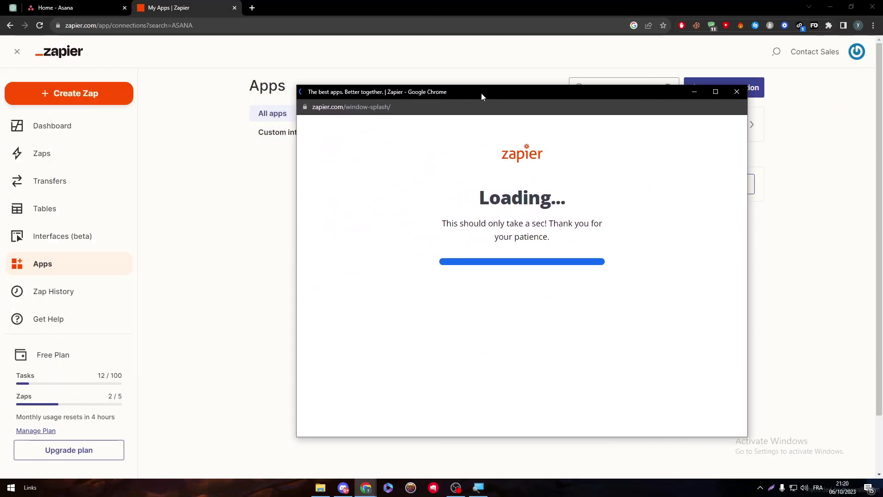
left_click_drag(481, 92, 465, 92)
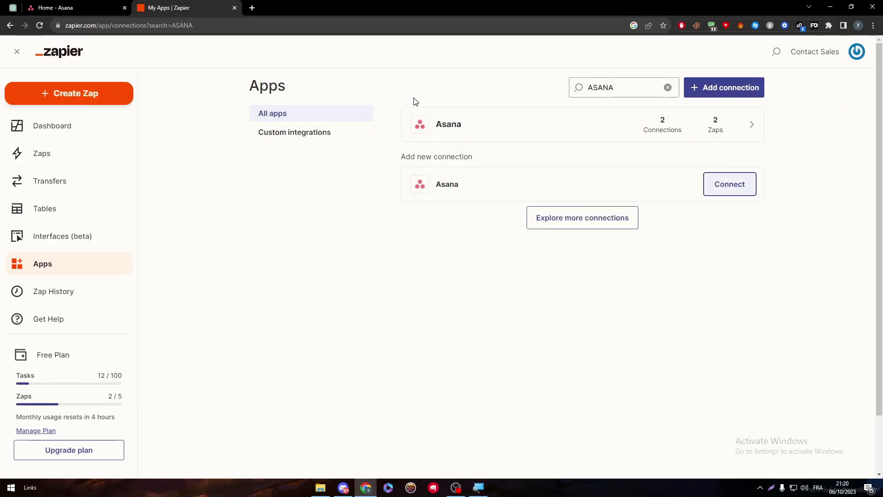
- Test the newest Asana connection, then go back to the full Apps list
left_click(416, 109)
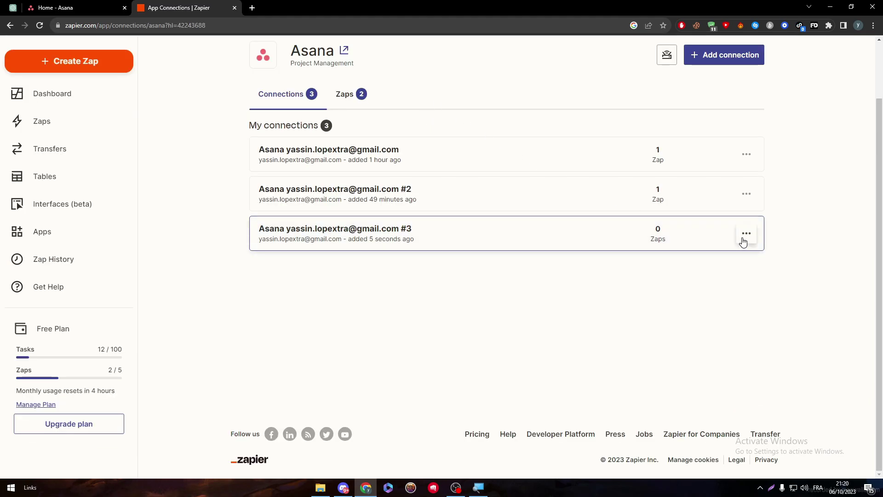
left_click(745, 234)
left_click(706, 259)
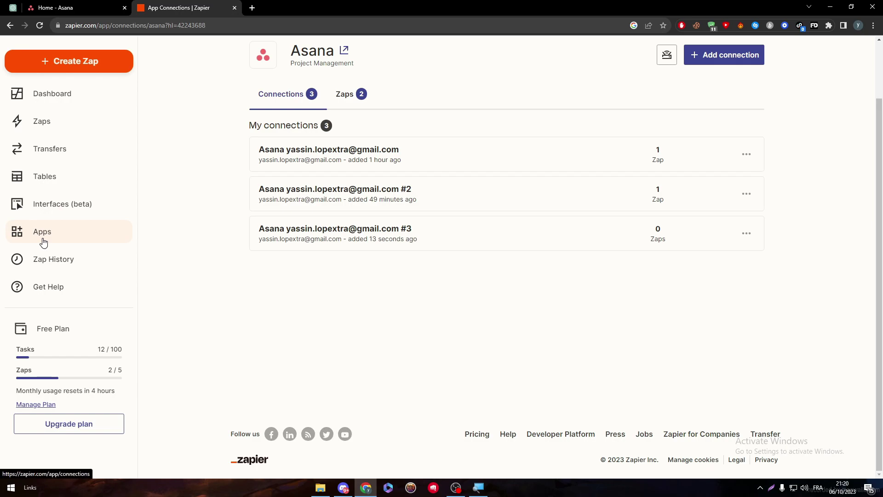
left_click(42, 232)
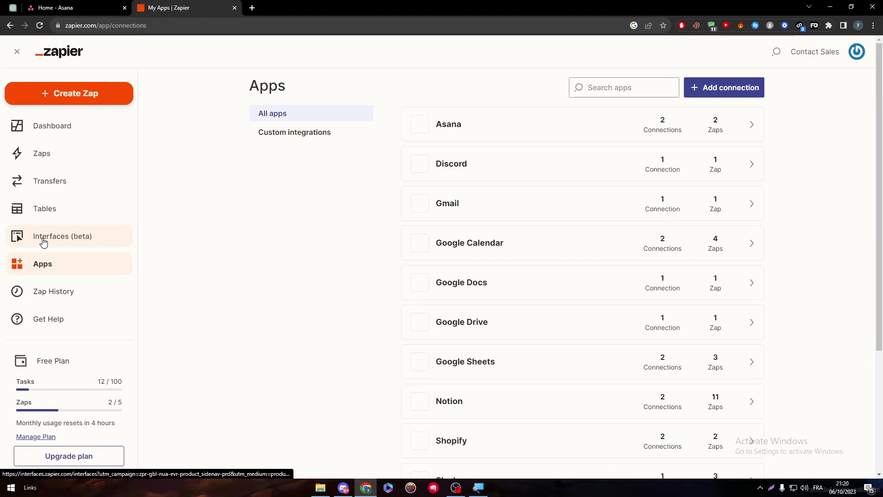
- Search apps for 'OU' and try connecting Microsoft Outlook, retrying after the error
left_click(643, 79)
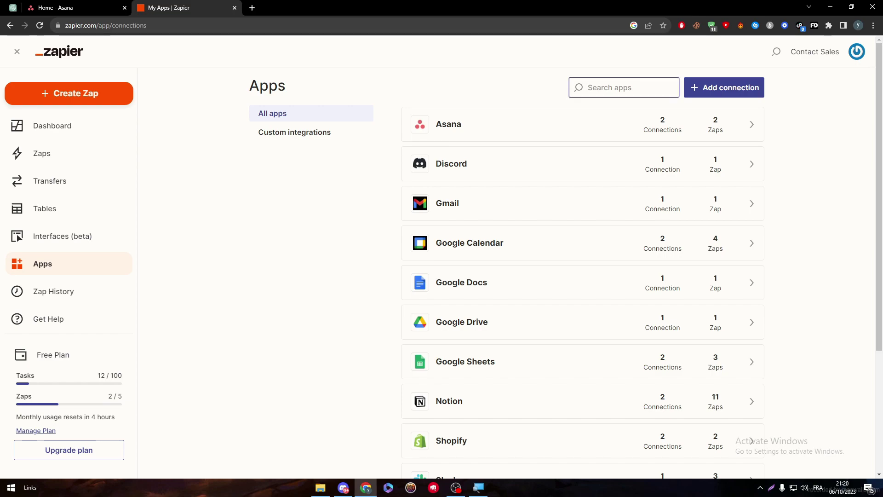
type("OUTLOOK")
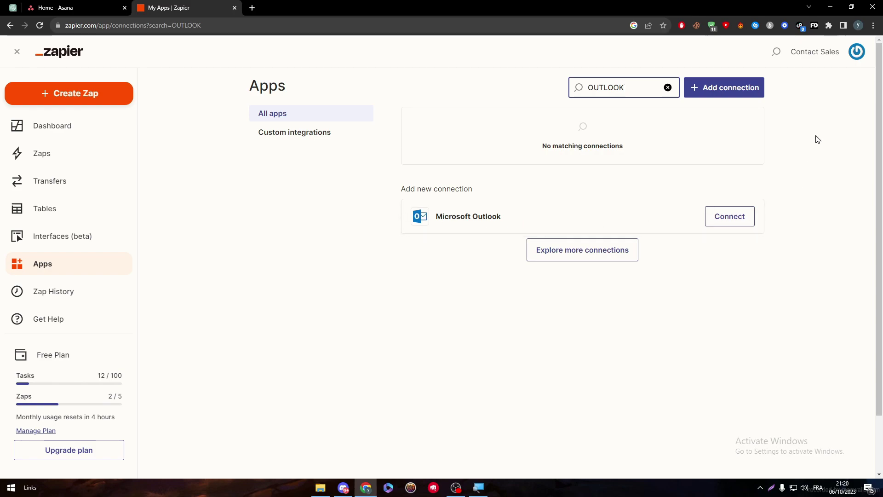
left_click(729, 216)
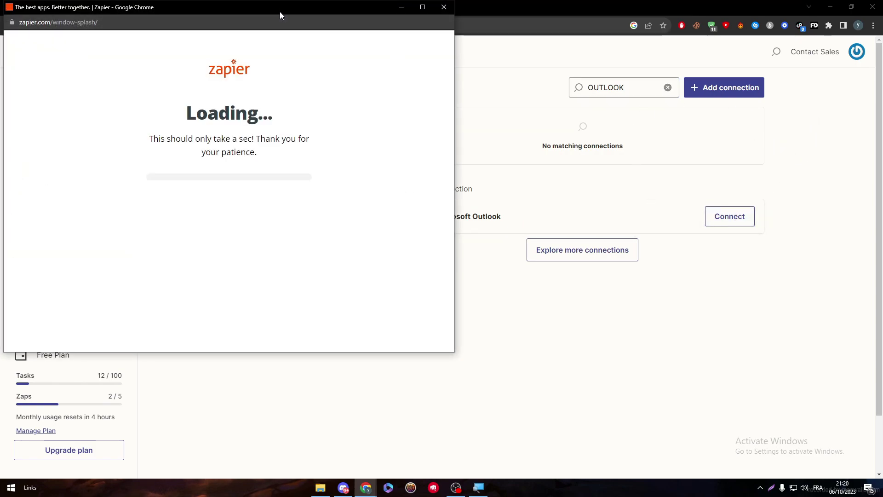
left_click_drag(519, 68, 534, 75)
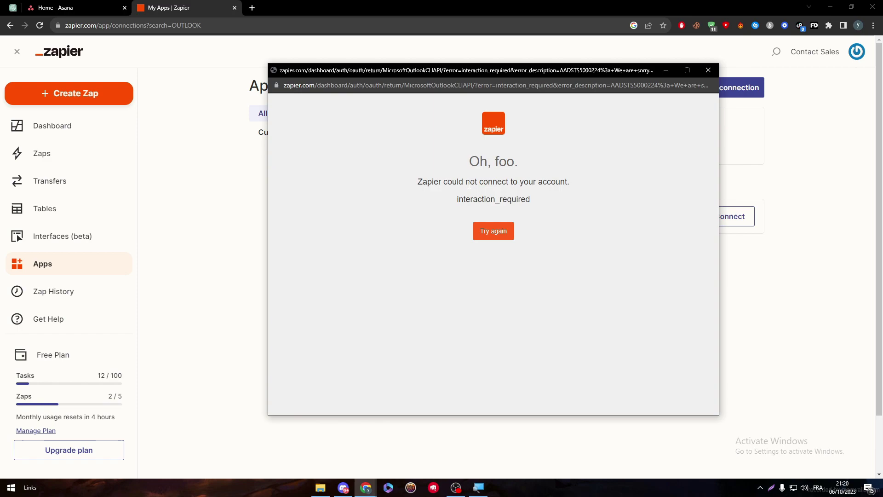
left_click_drag(431, 182, 547, 199)
left_click(497, 231)
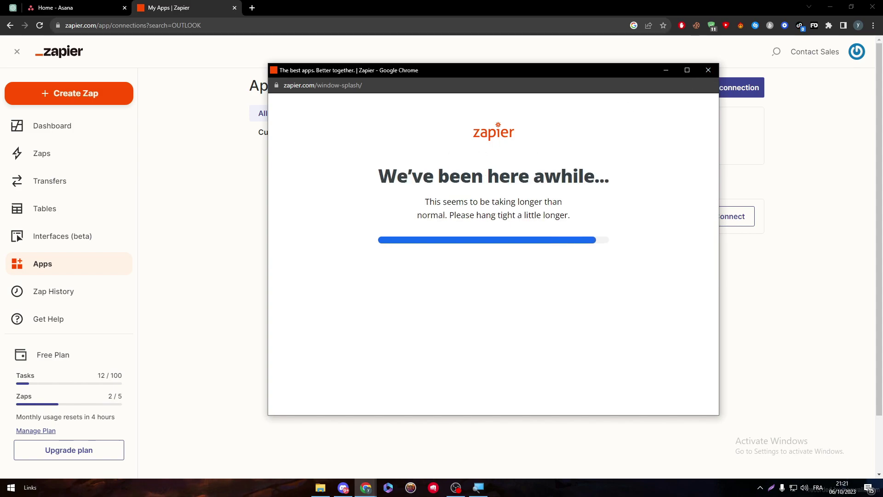
- Close the stalled Microsoft Outlook connection window, leaving Outlook unconnected
left_click(674, 69)
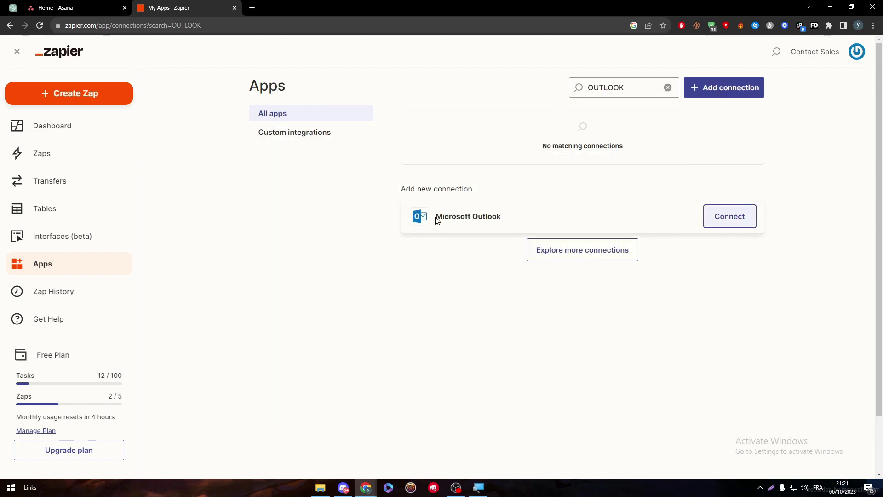
left_click_drag(436, 220, 517, 219)
mouse_move(455, 488)
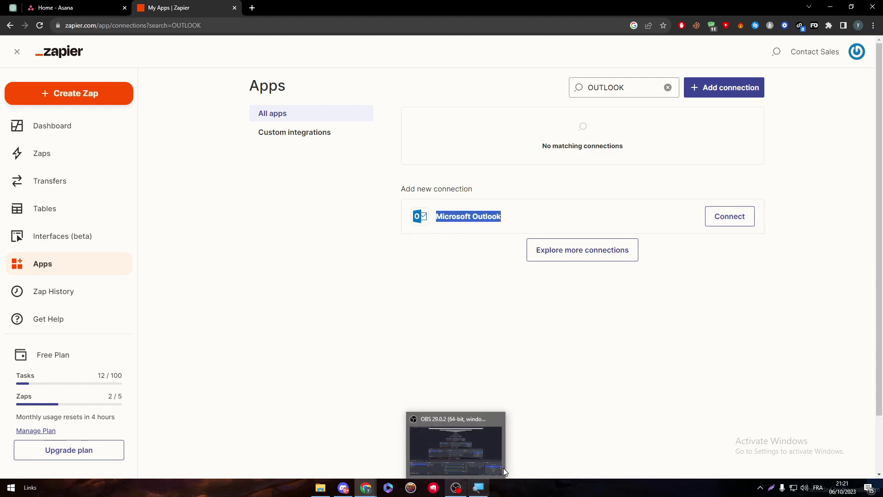
left_click(543, 427)
mouse_move(367, 488)
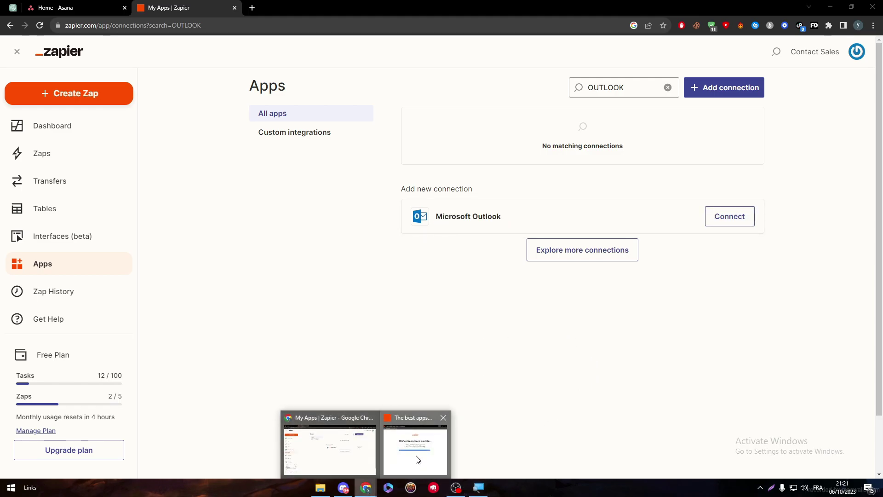
left_click(416, 459)
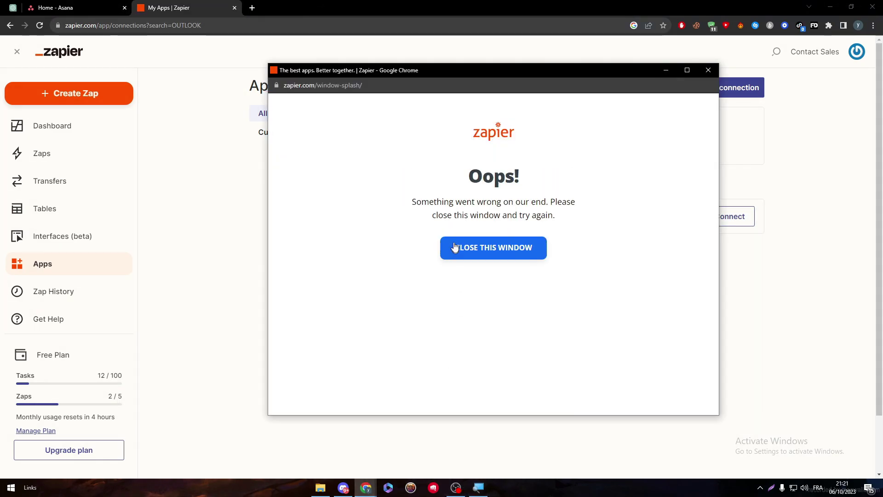
left_click(709, 69)
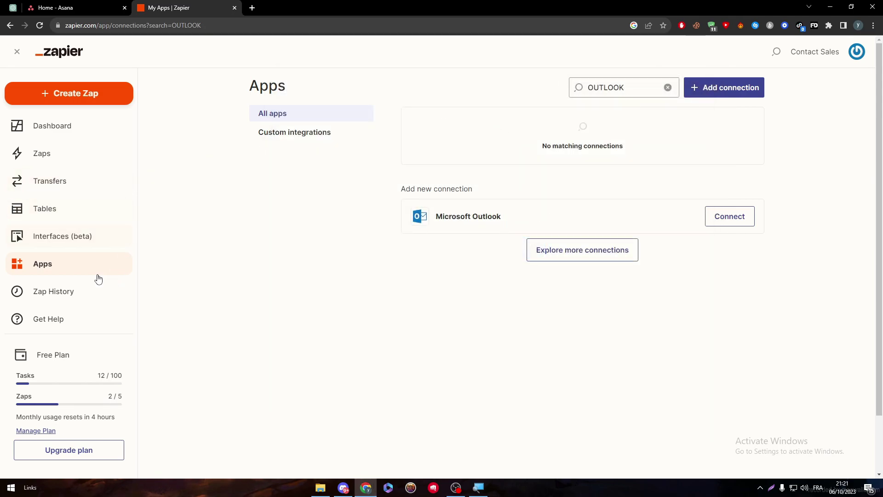
- Clear the Outlook filter, view Custom integrations, and start a new Untitled Zap
left_click(53, 267)
left_click(270, 135)
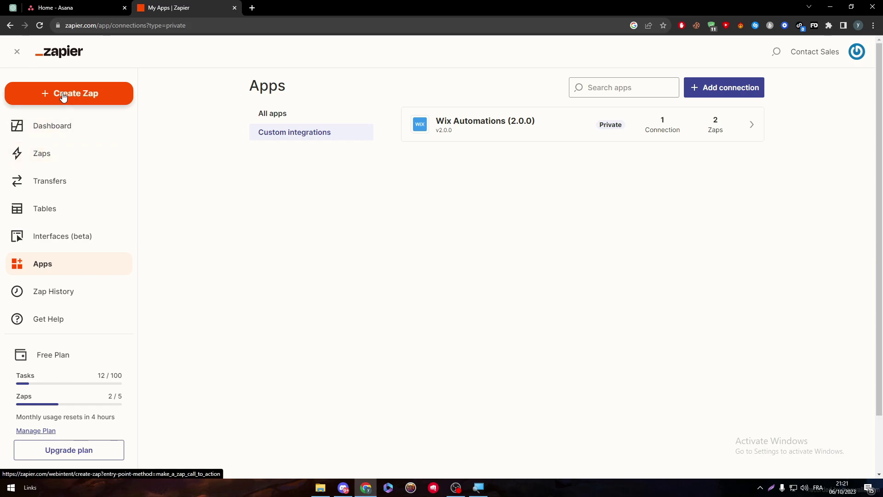
left_click(93, 95)
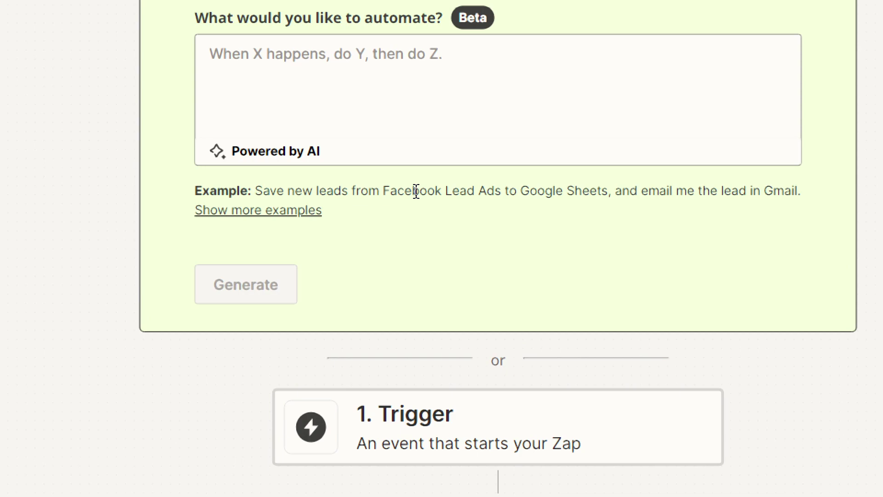
- Enter 'when a task is created in asana send me a mail in outlook' as the AI prompt
left_click_drag(277, 191, 804, 201)
left_click_drag(260, 188, 380, 192)
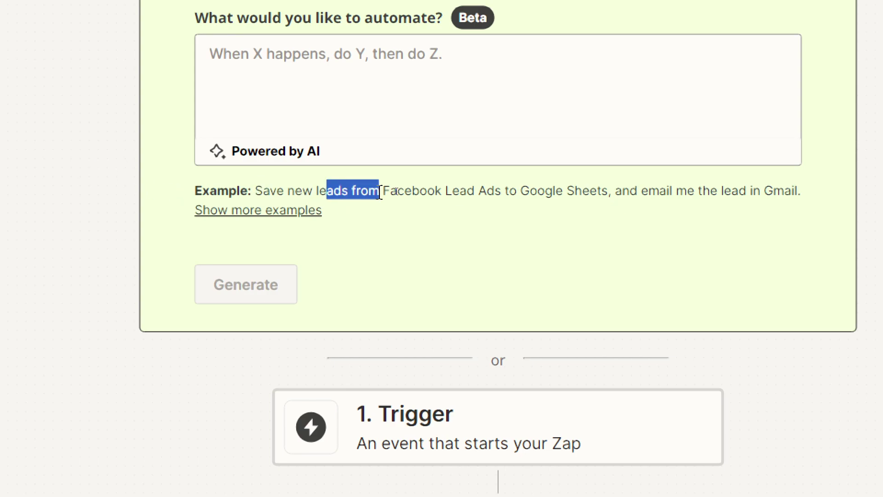
left_click(418, 193)
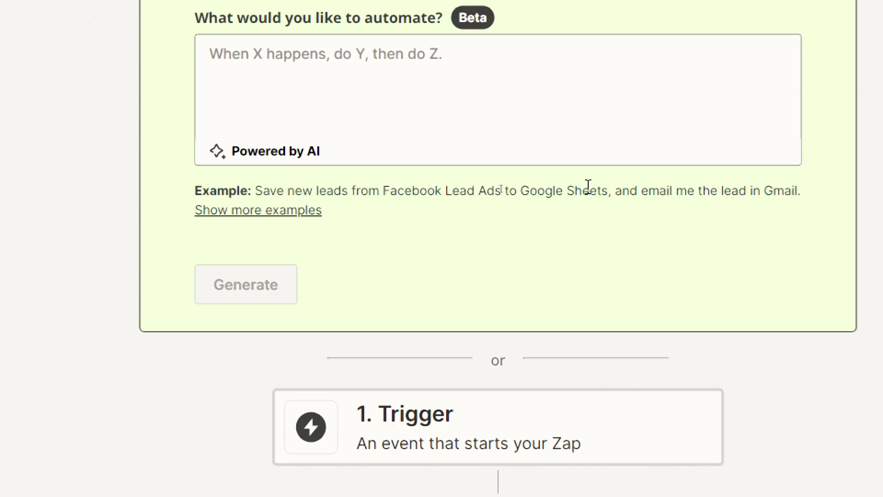
left_click(235, 81)
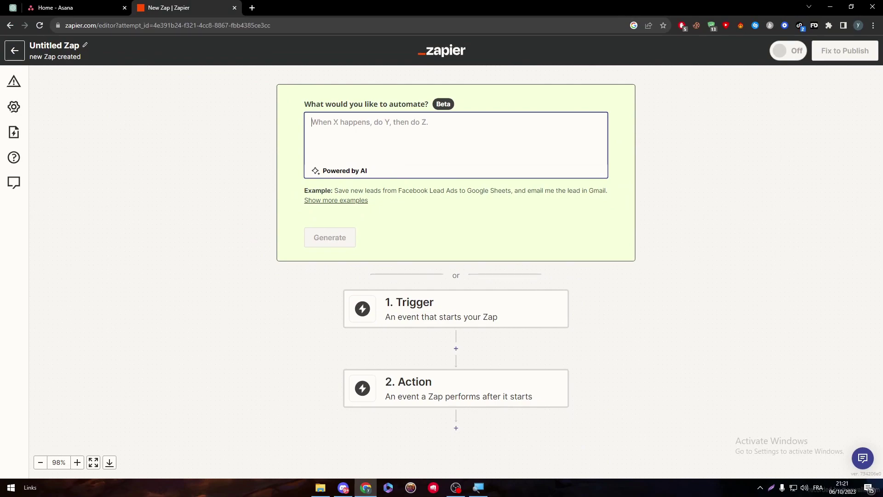
type("w")
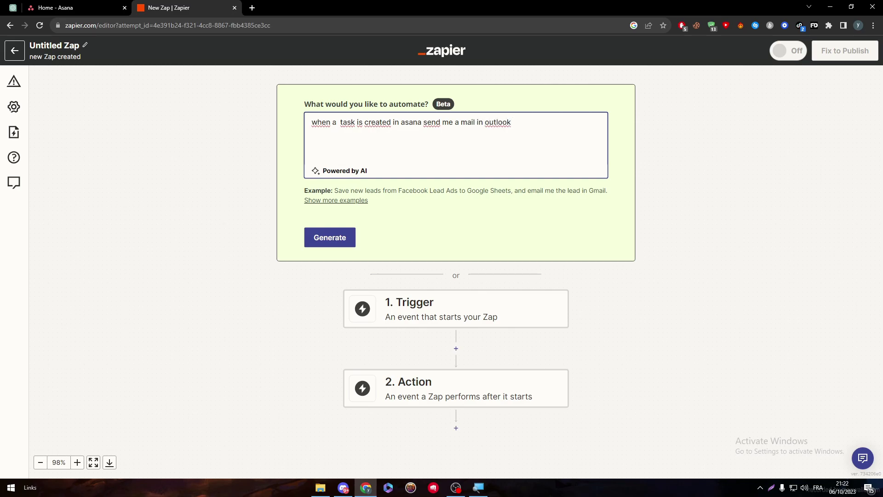
- Generate the Zap and open the Asana New Task in Project → Outlook Send Email draft
left_click(335, 232)
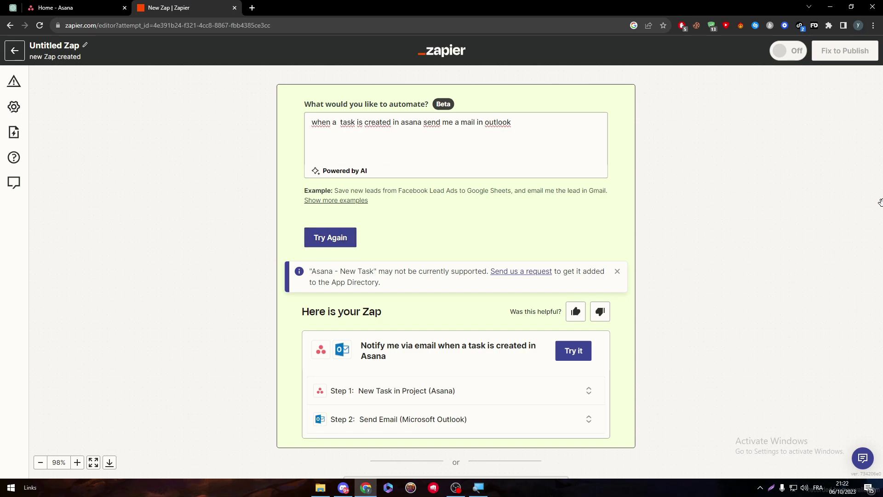
scroll(874, 212, "up", 2)
scroll(780, 153, "down", 3)
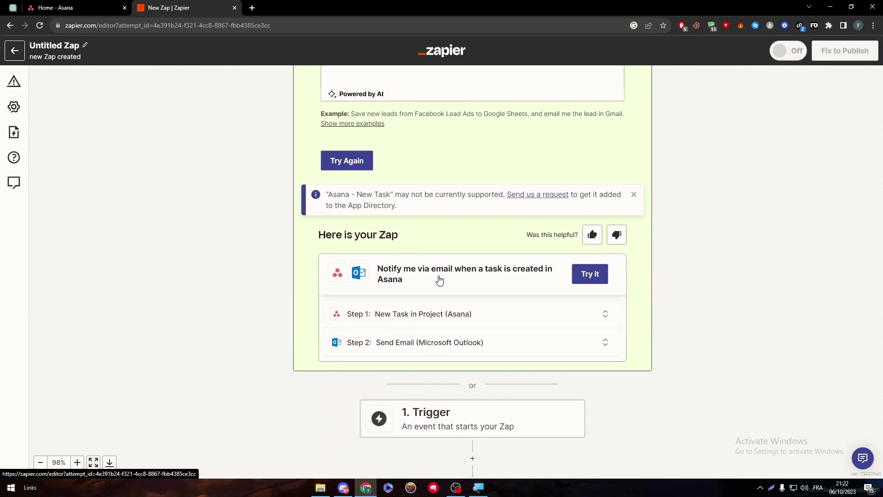
left_click(589, 274)
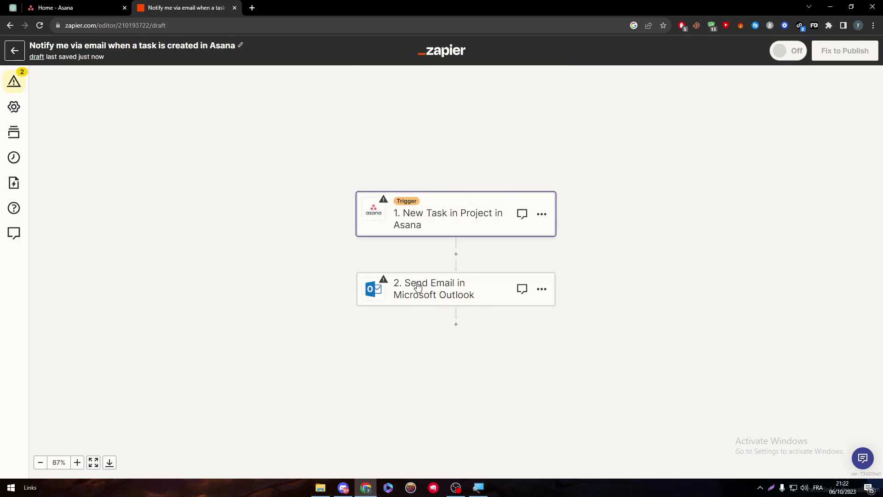
- Connect the Asana trigger to the existing Asana account and continue to its settings
left_click(426, 207)
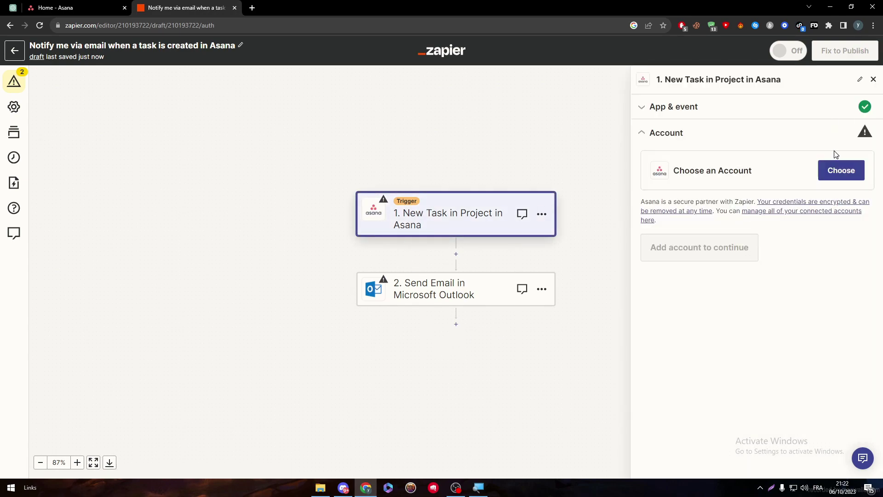
left_click(838, 170)
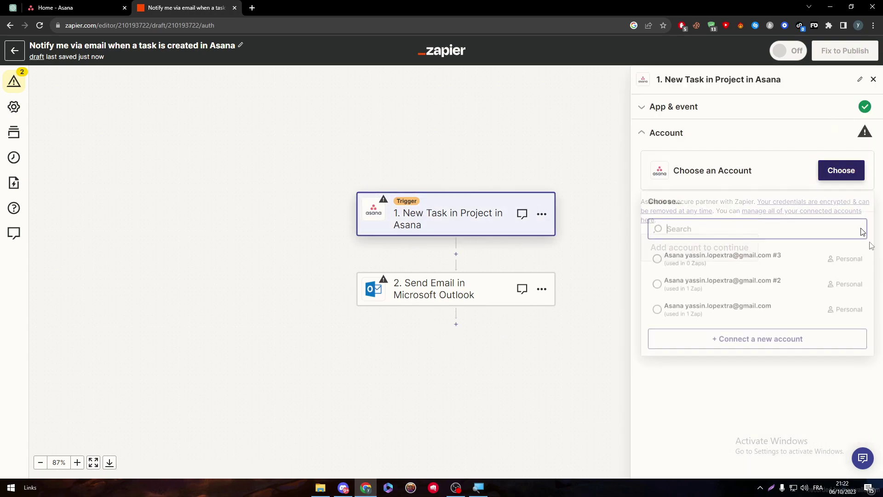
left_click(750, 313)
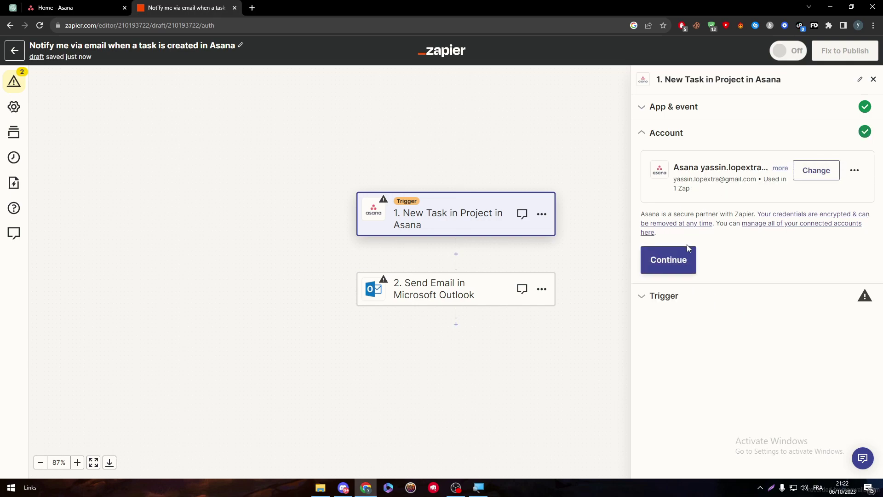
left_click(685, 258)
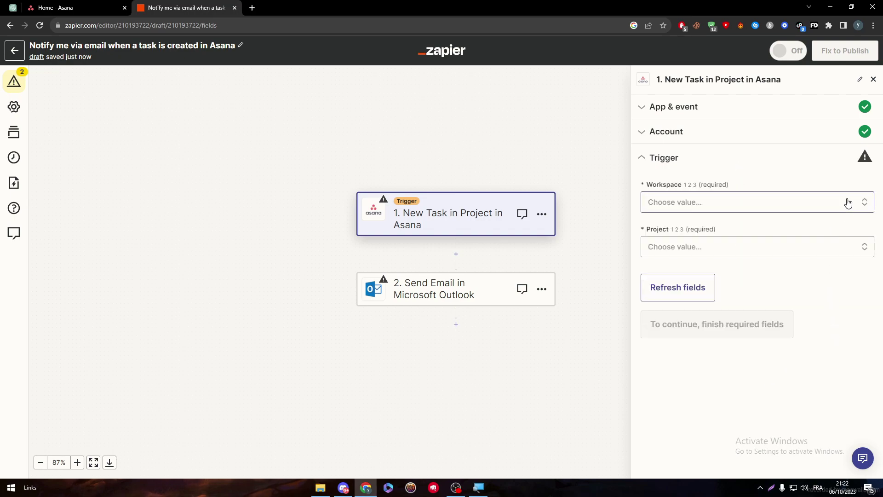
- Choose My workspace as the trigger's Asana workspace and bring up the project list
left_click(800, 203)
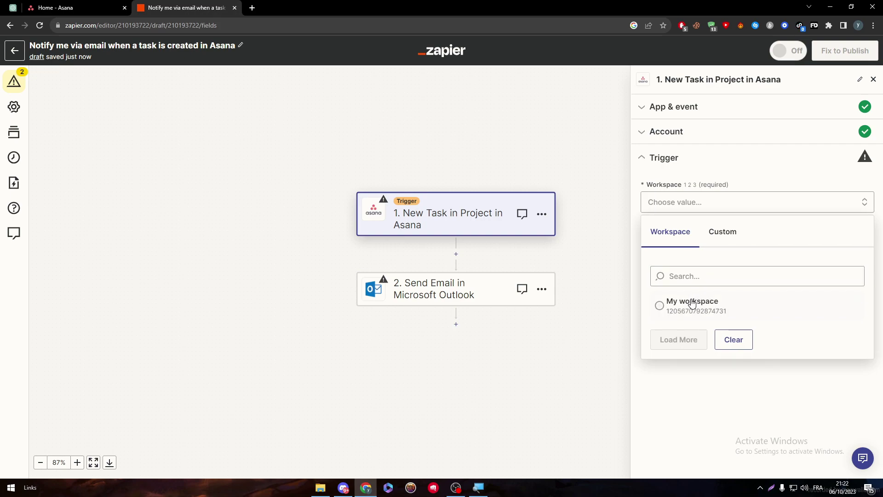
left_click(693, 304)
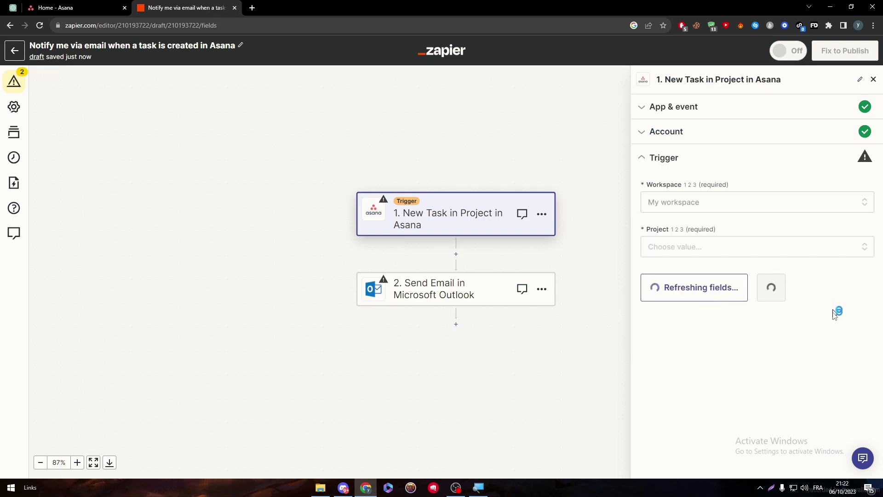
left_click(671, 246)
- Select project A as the watched project and close the Asana settings dialog
left_click(676, 347)
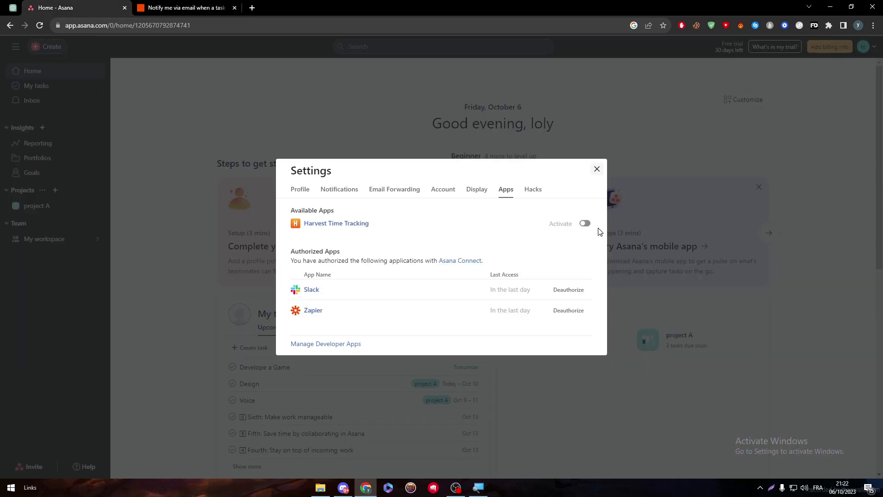
left_click(596, 171)
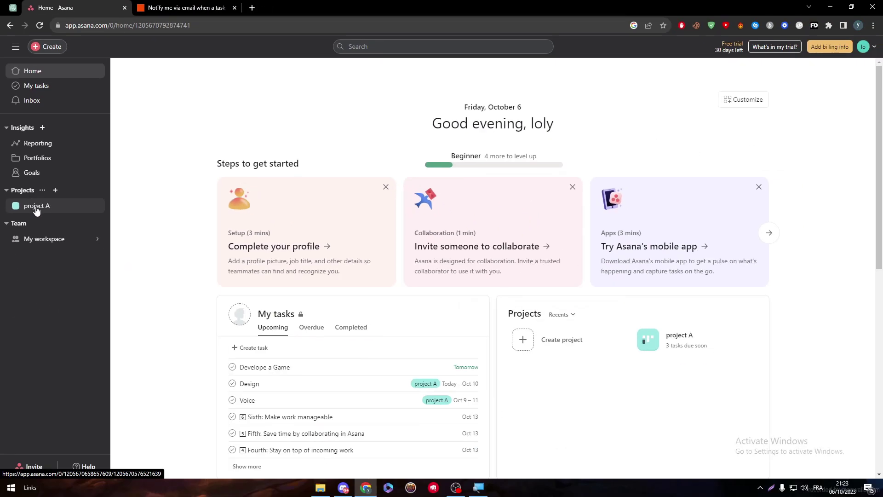
- Return to the Zap editor and run the Asana trigger test
left_click(184, 7)
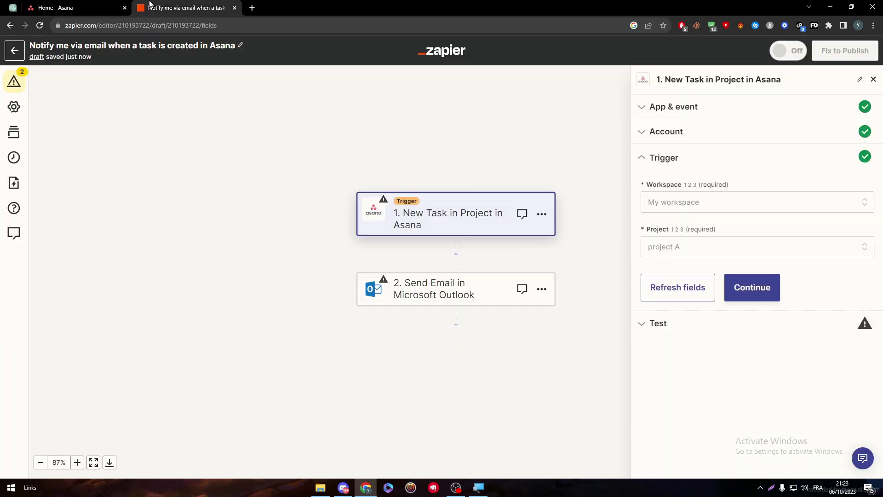
left_click(763, 280)
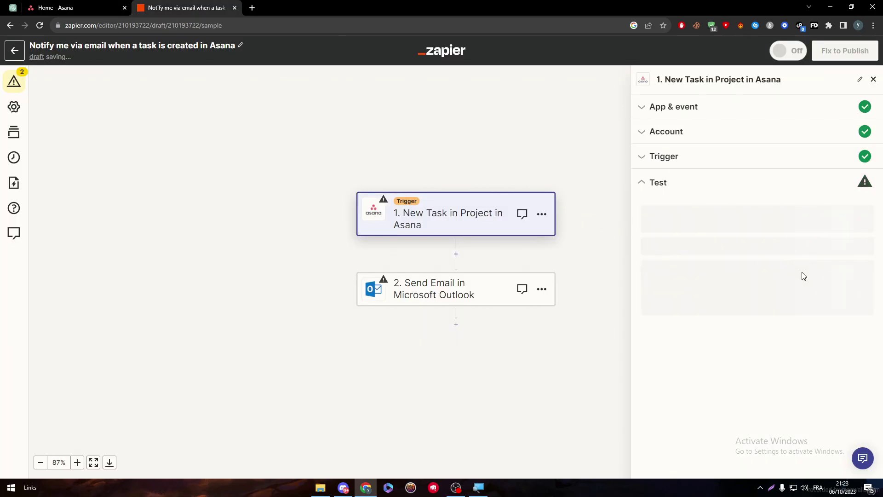
left_click_drag(692, 279, 851, 304)
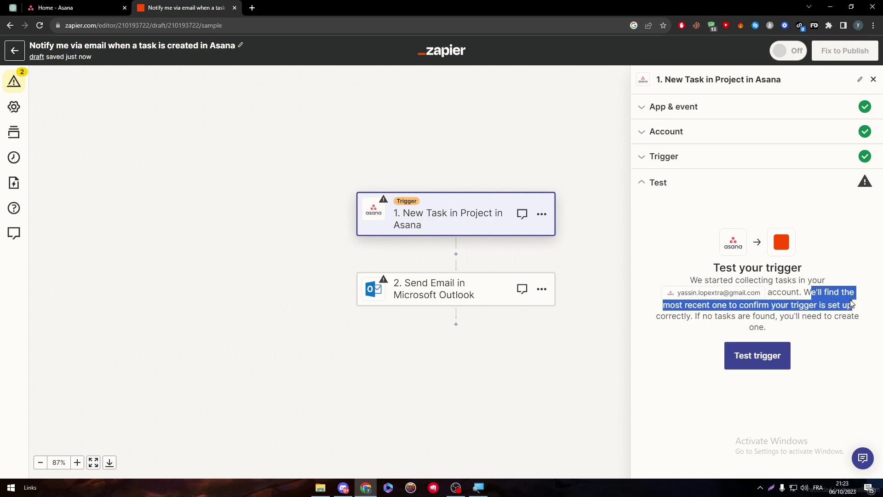
left_click(777, 324)
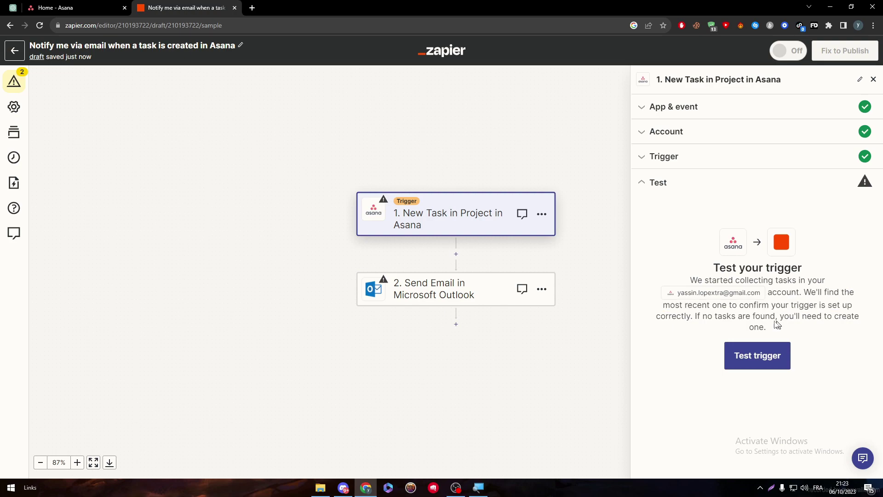
left_click(756, 366)
- Read the test success message noting 3 recent records were loaded
left_click_drag(849, 182, 847, 197)
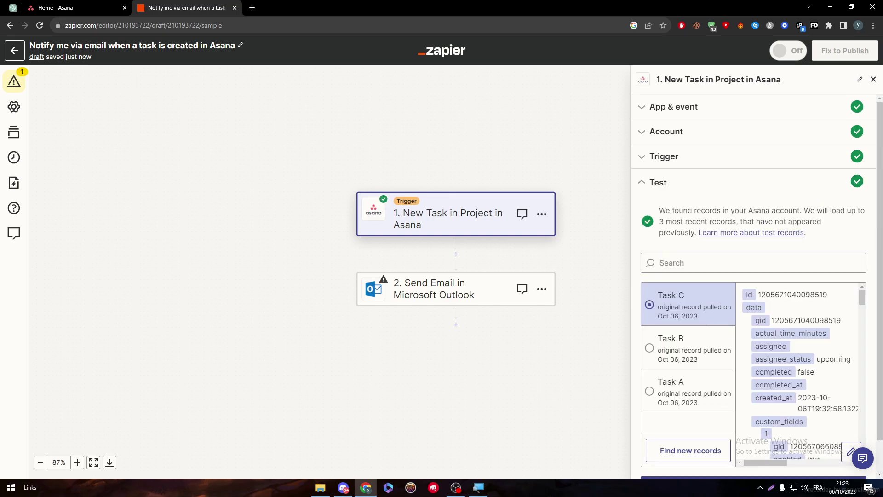
left_click_drag(687, 210, 868, 225)
left_click(868, 225)
left_click_drag(815, 211, 847, 222)
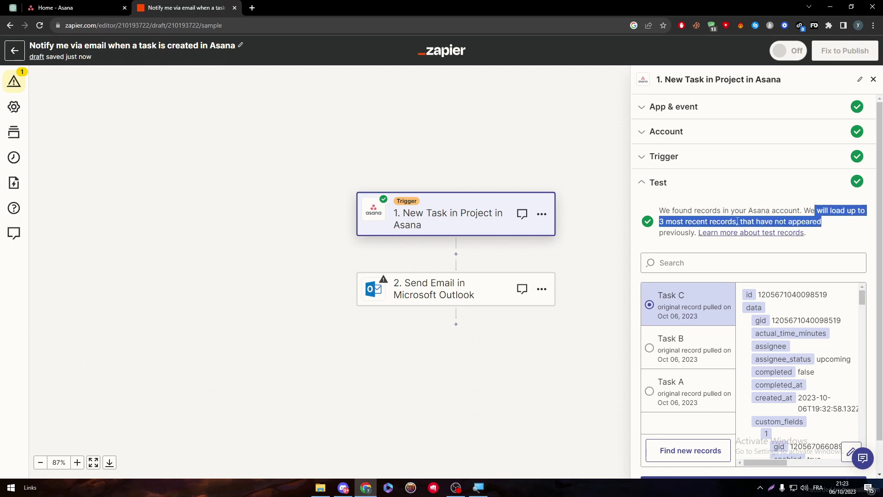
left_click(830, 242)
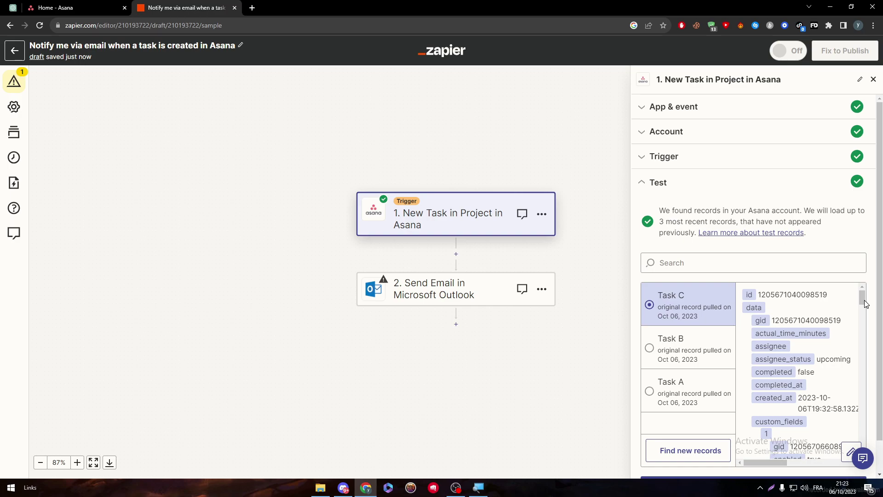
- Compare Task B and Task A, keep Task C as the sample record, and continue
scroll(861, 299, "down", 5)
left_click(708, 354)
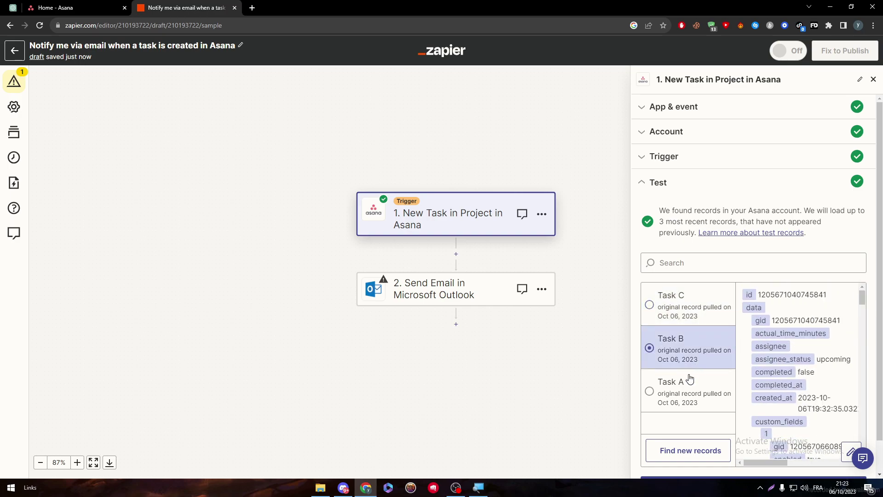
left_click(690, 380)
left_click(691, 308)
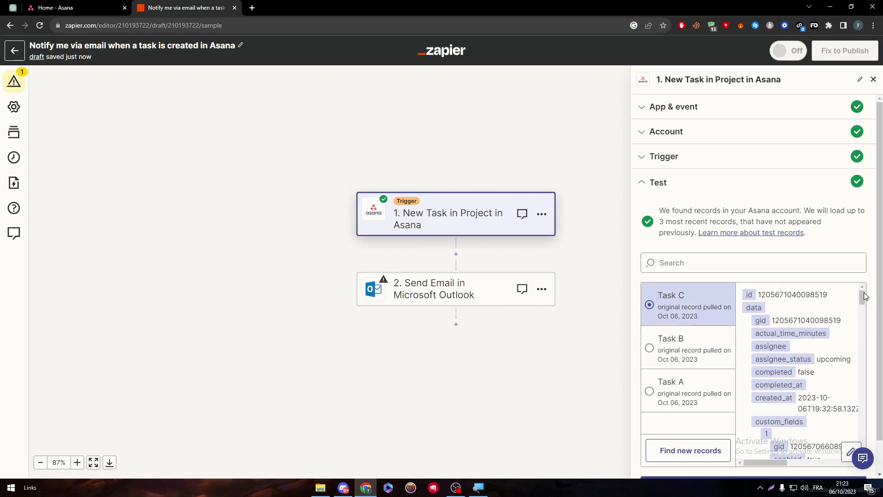
scroll(864, 296, "down", 10)
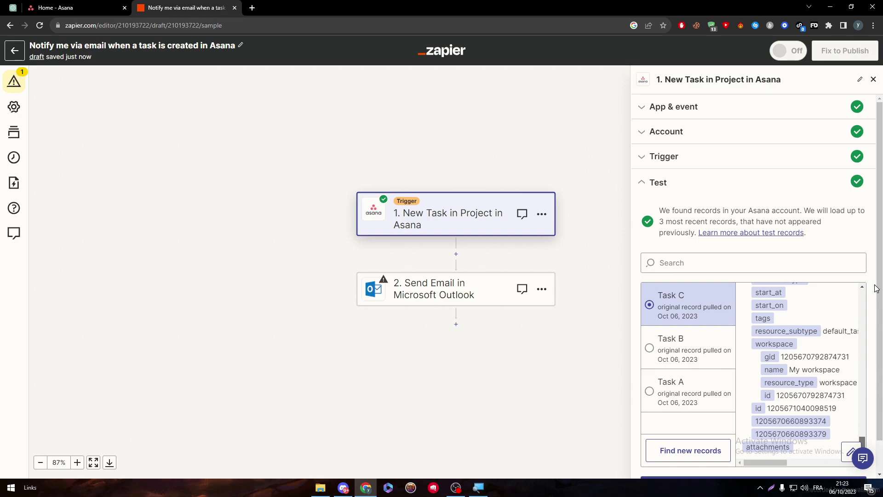
scroll(875, 289, "down", 2)
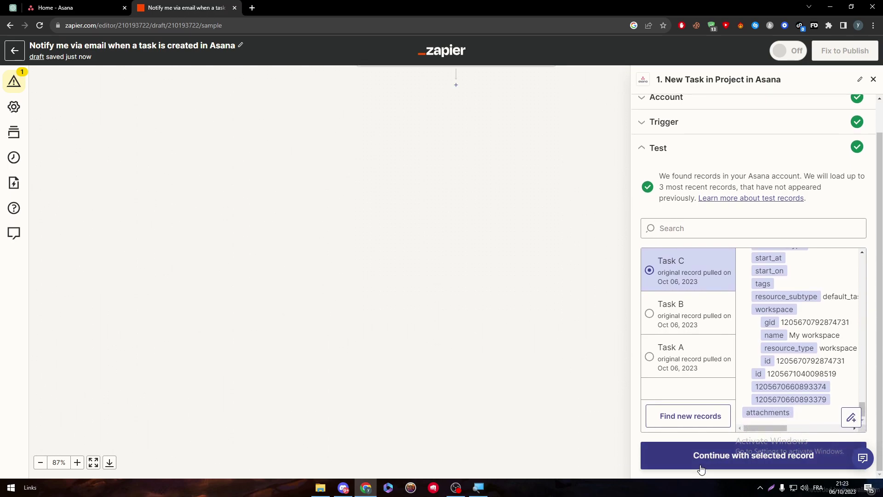
left_click(743, 453)
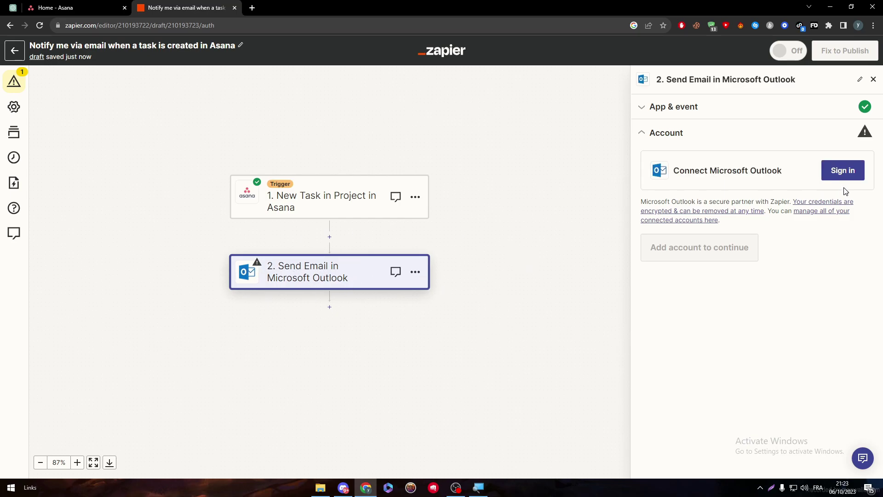
left_click(845, 175)
left_click_drag(313, 12, 544, 95)
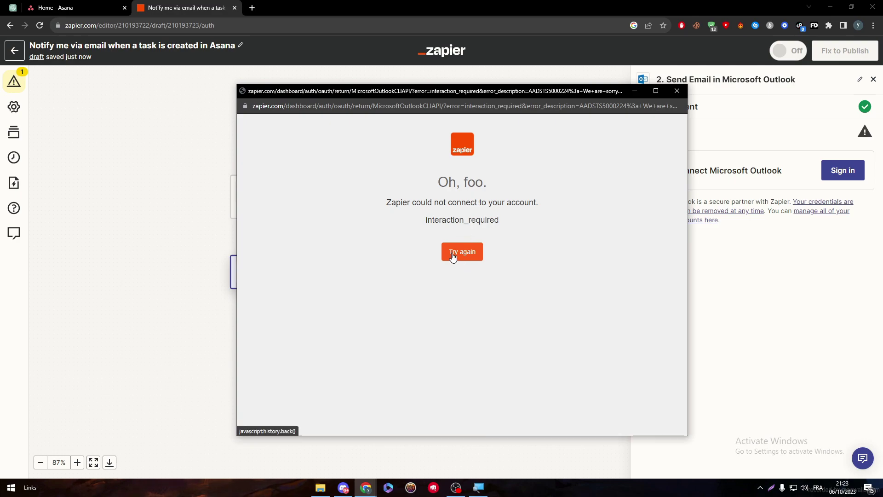
left_click_drag(386, 203, 536, 199)
left_click(569, 199)
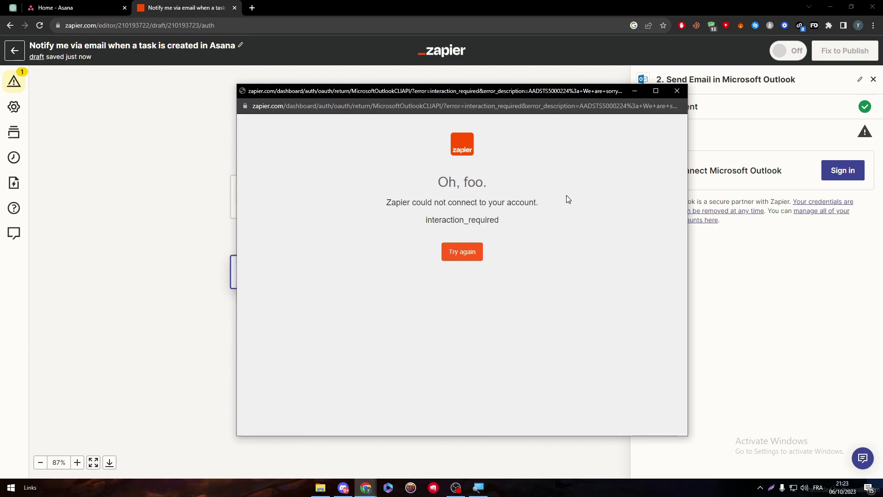
left_click(460, 256)
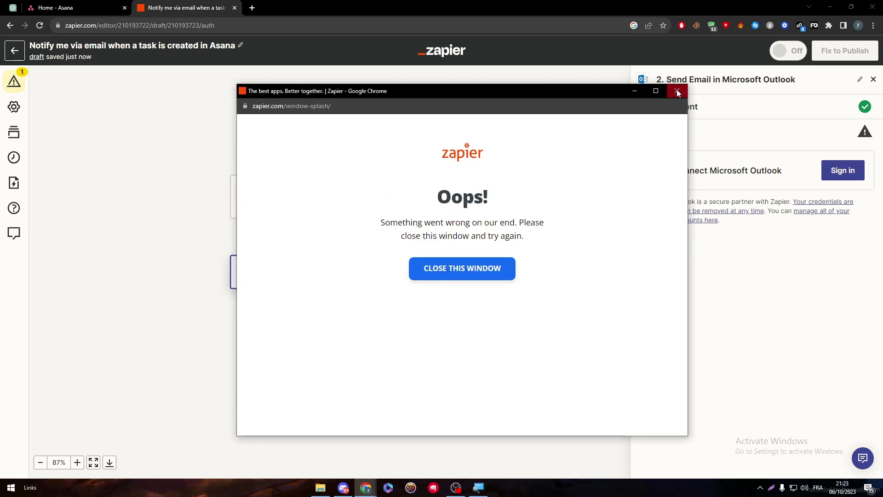
left_click(677, 91)
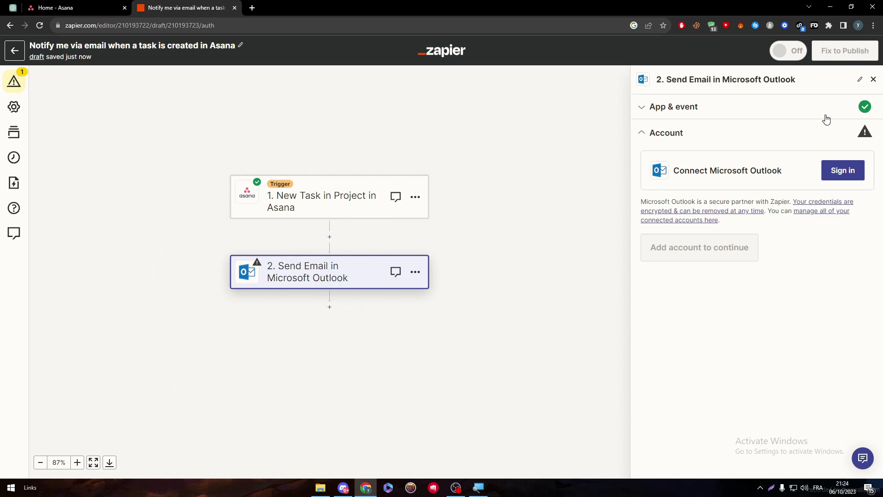
- Look over the Asana trigger and Outlook step, then exit the editor to the Zaps list
left_click(293, 204)
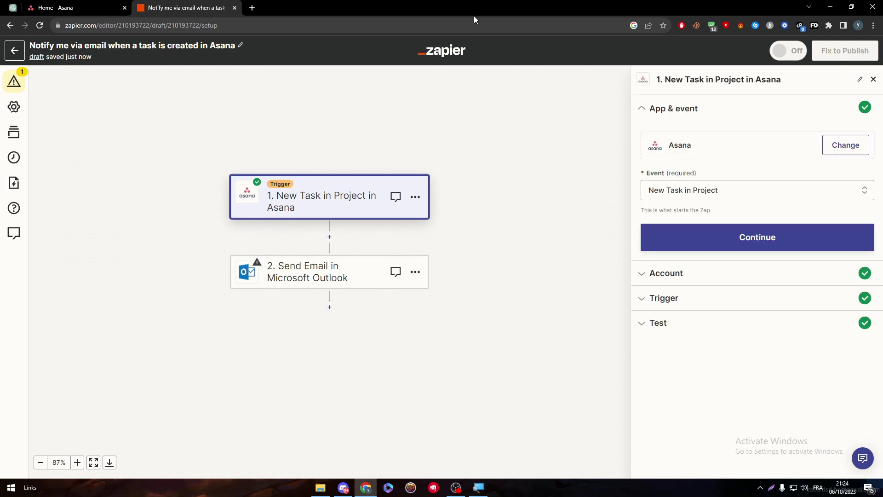
left_click(243, 260)
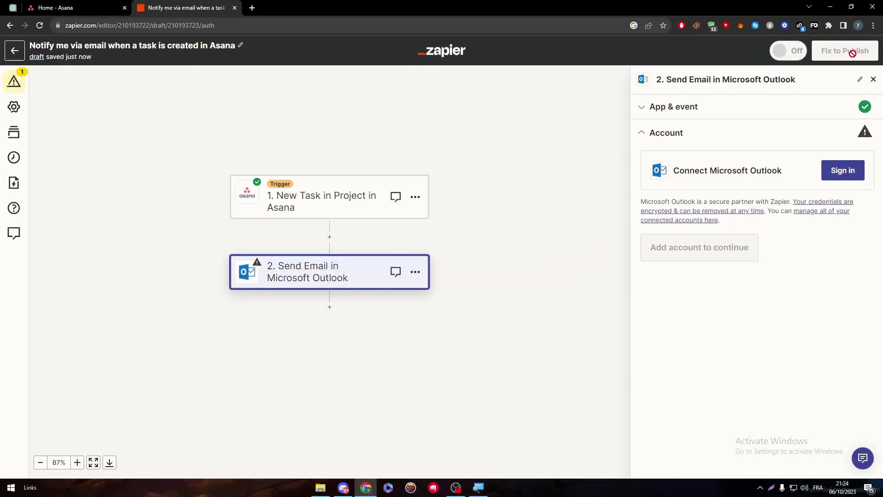
left_click(19, 55)
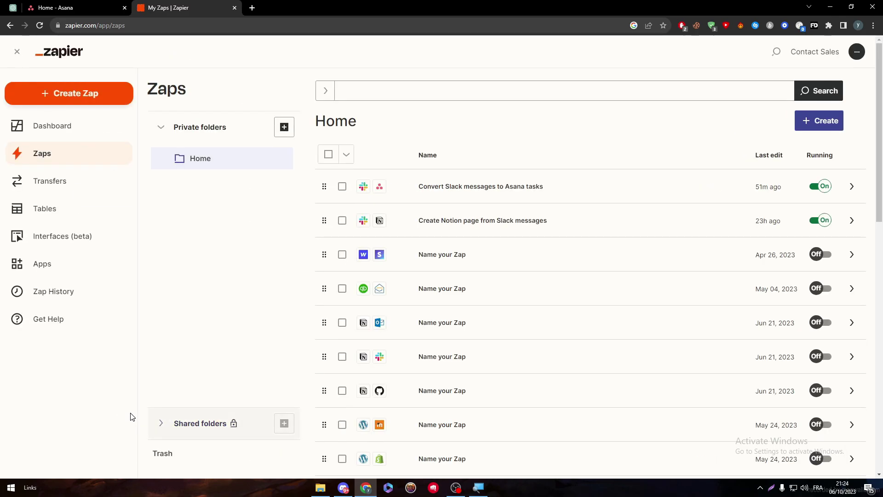
- Check Free Plan usage of 2 of 5 Zaps, then go back to the Zap editor
left_click(36, 431)
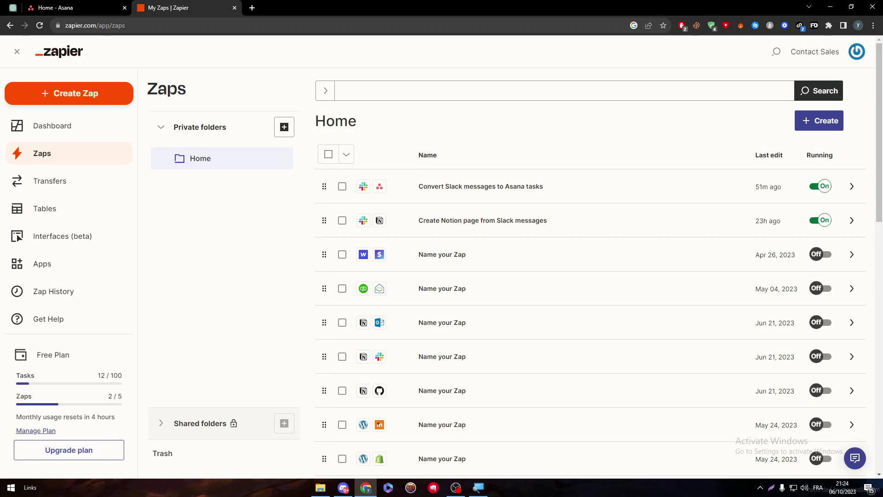
left_click_drag(114, 396, 120, 396)
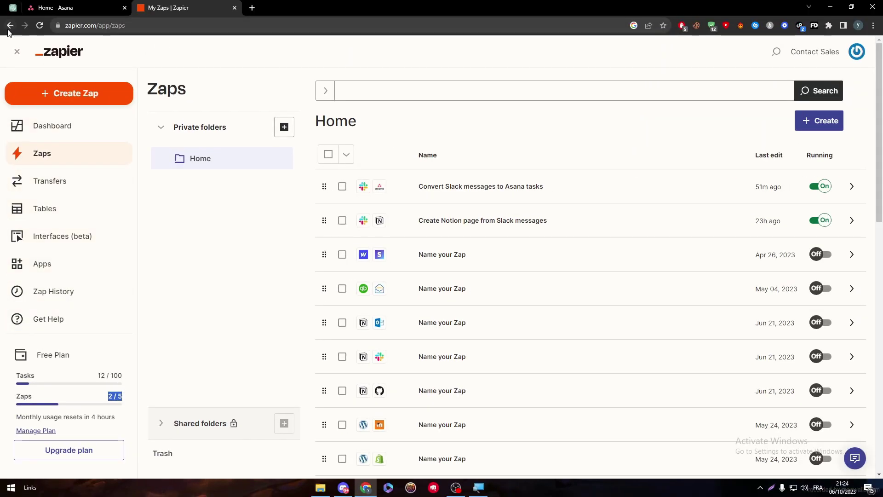
left_click(10, 25)
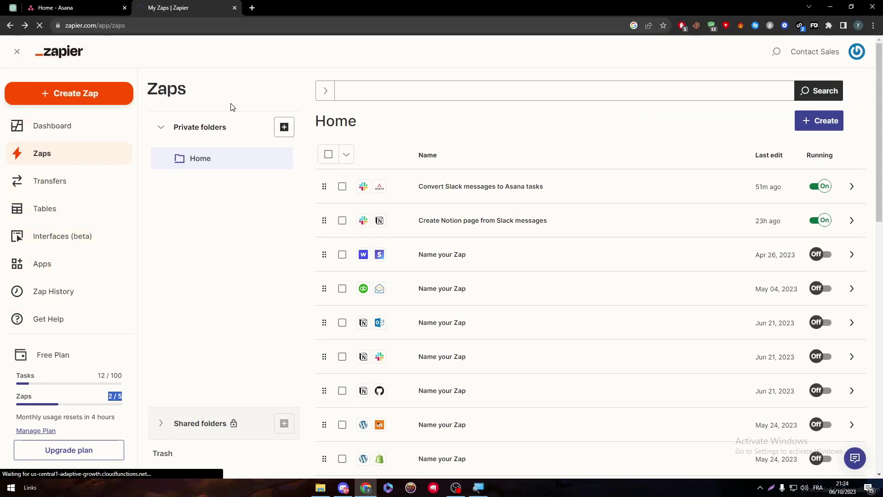